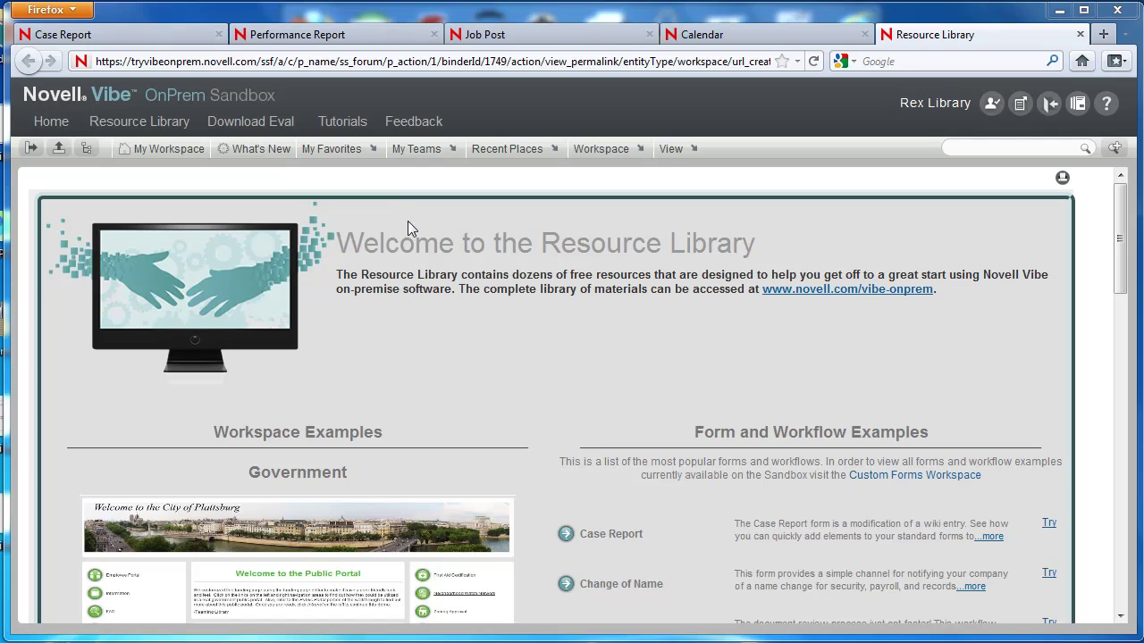
Close the New Event entry to show the September 2011 calendar with New Event on the 12th
drag(1115, 277, 1115, 360)
click(751, 37)
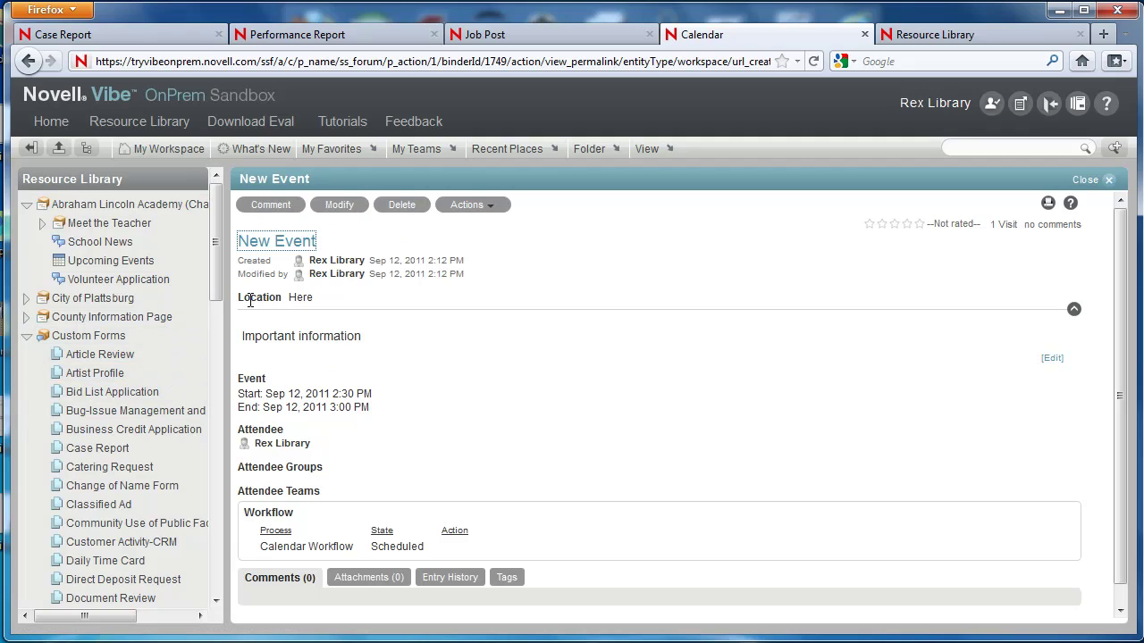
click(1108, 179)
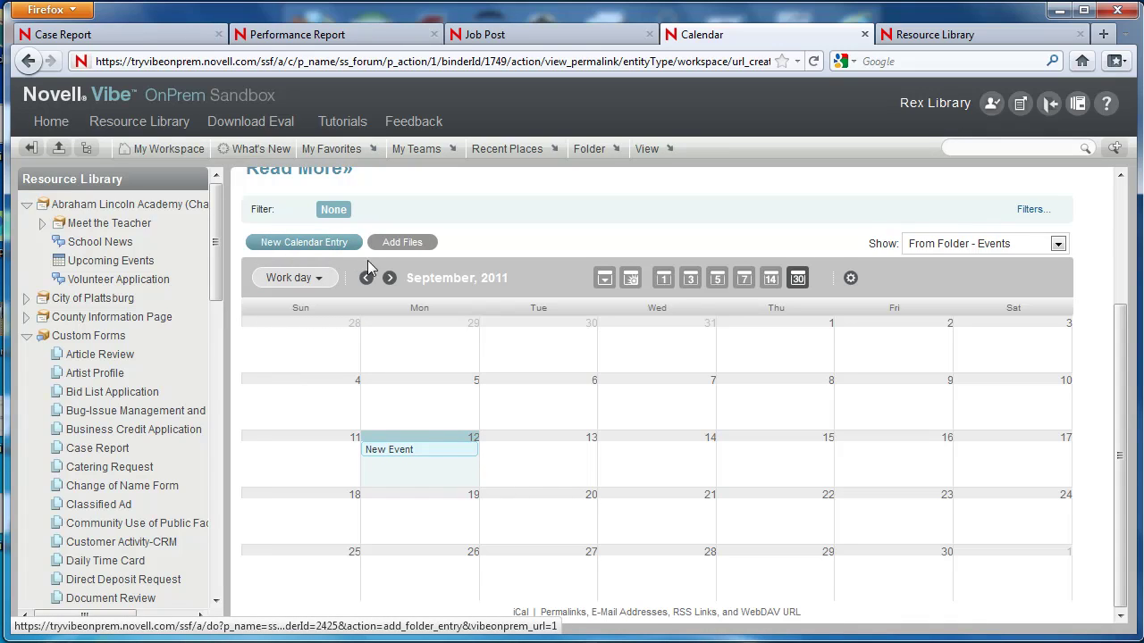
scroll(1109, 315, up, 4)
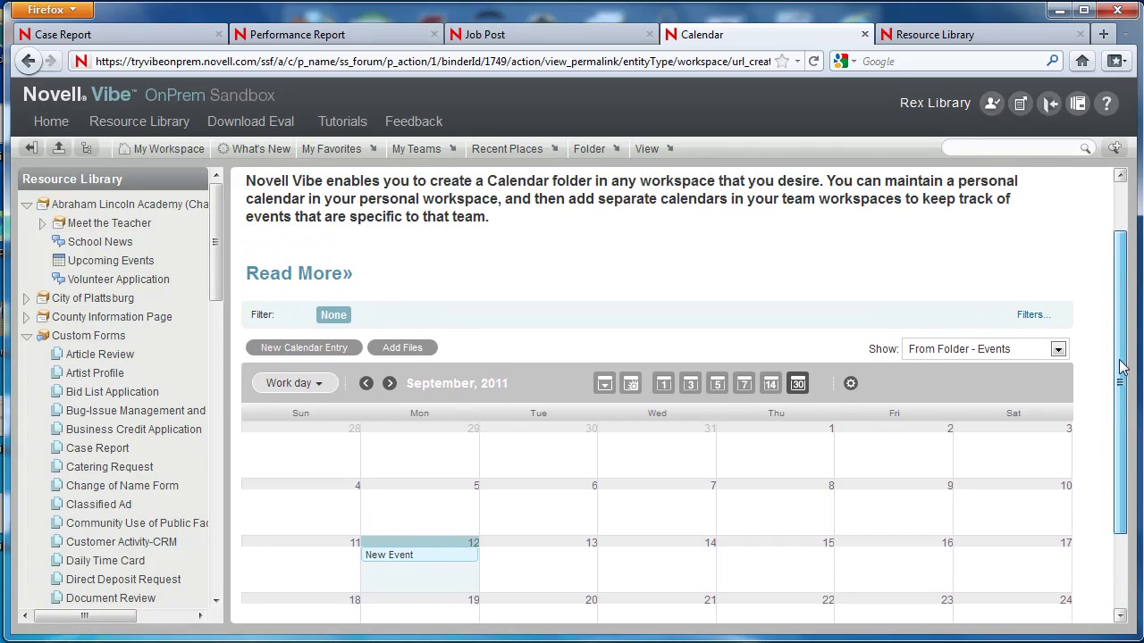
scroll(1113, 326, down, 3)
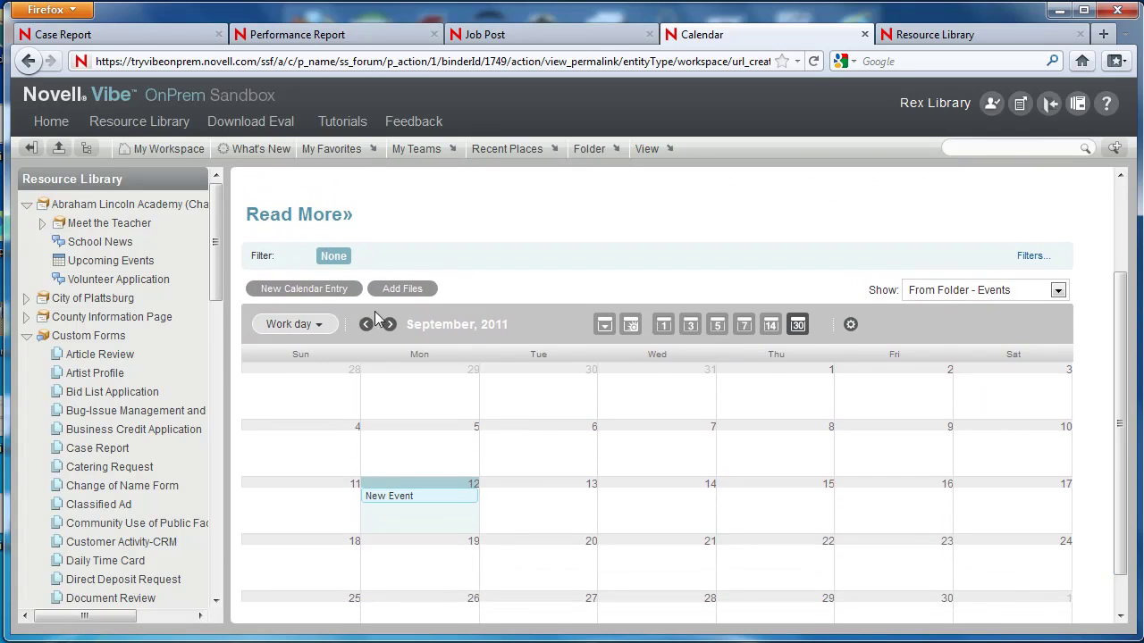
Start a new calendar entry and try its Title, Location, Description and extra editing toolbar
click(313, 291)
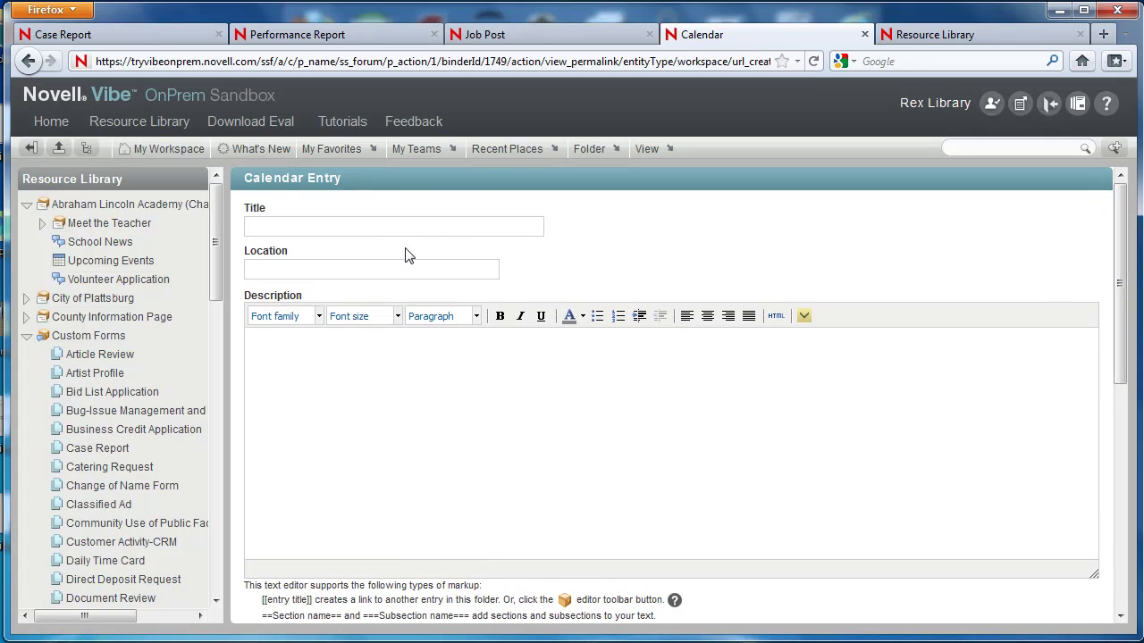
click(290, 226)
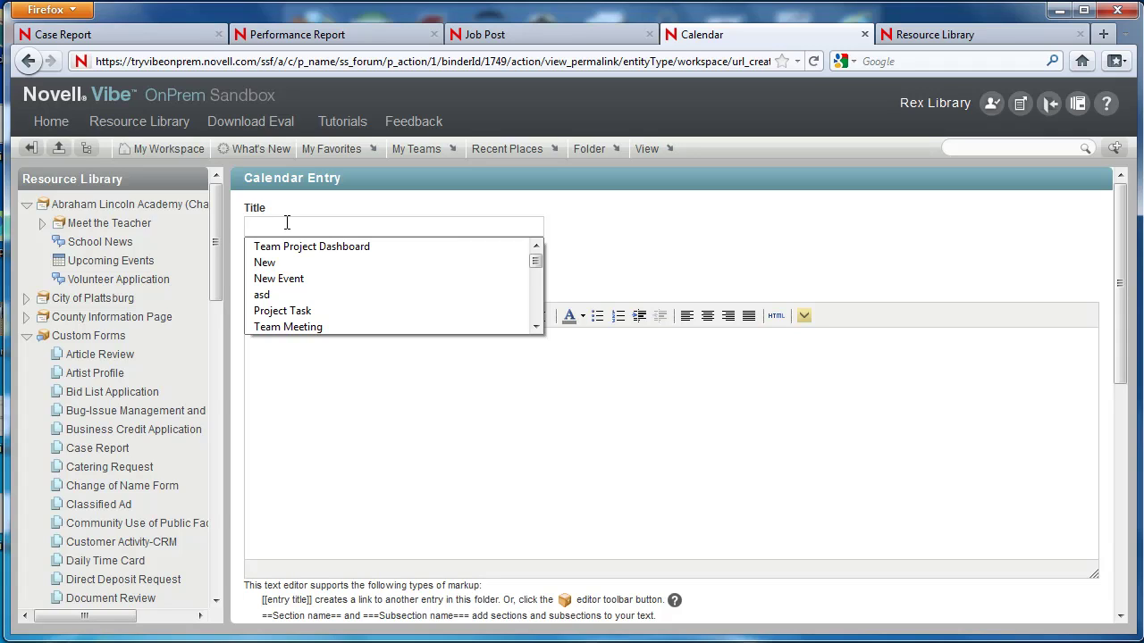
click(586, 231)
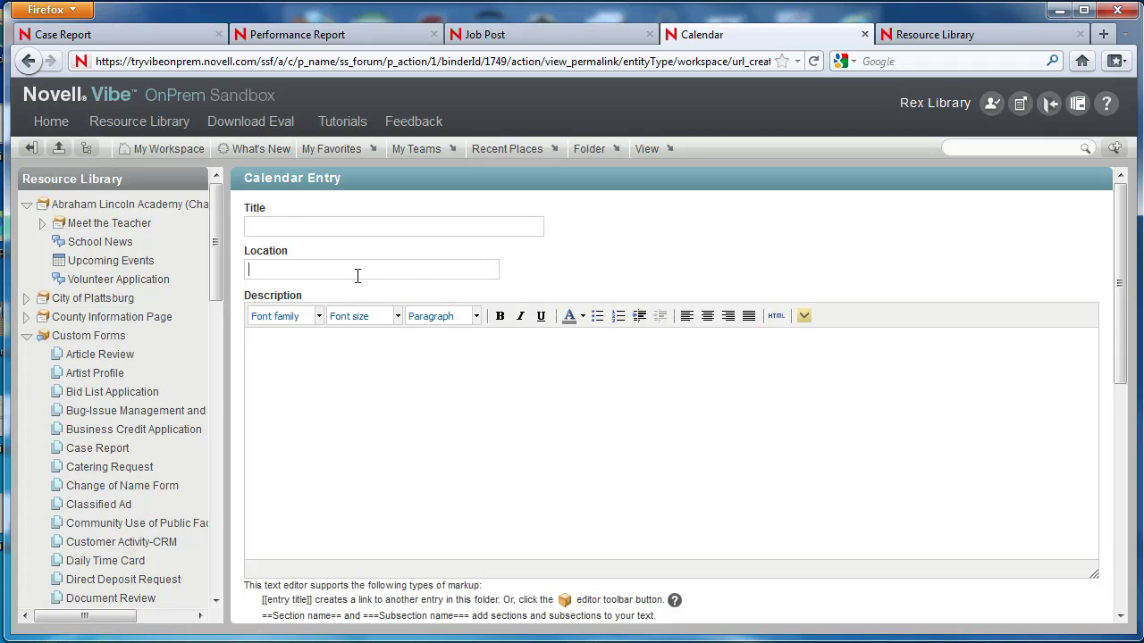
click(456, 420)
click(804, 317)
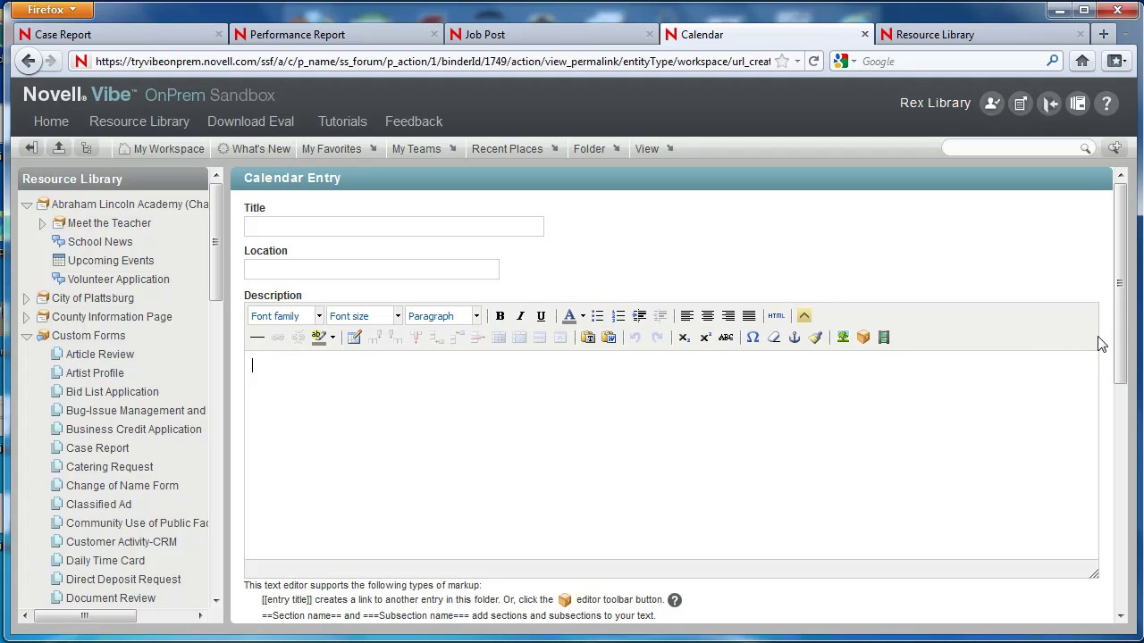
click(804, 316)
Scroll to the Attendees section and type 'w' to search for an attendee
scroll(1120, 334, down, 1)
scroll(1120, 334, down, 5)
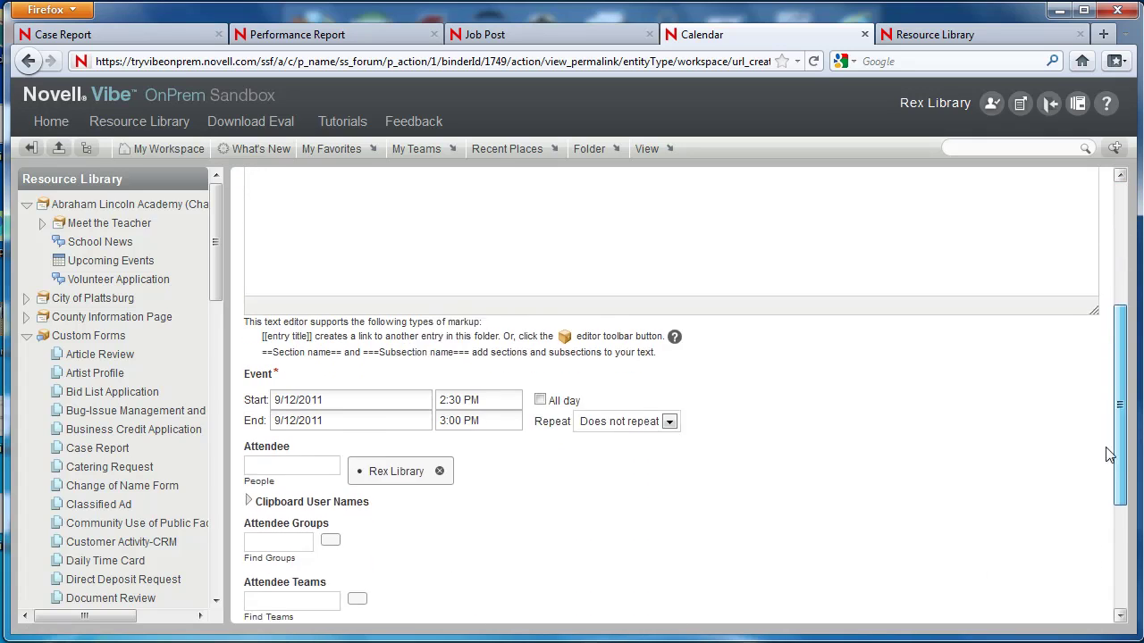
scroll(1121, 420, down, 2)
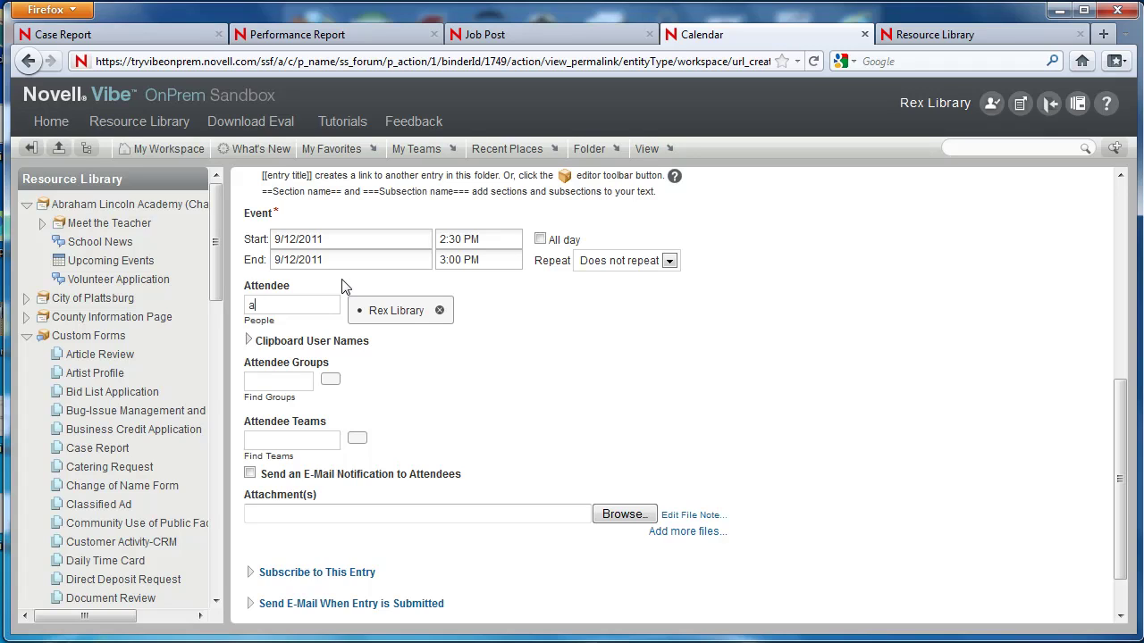
text(w)
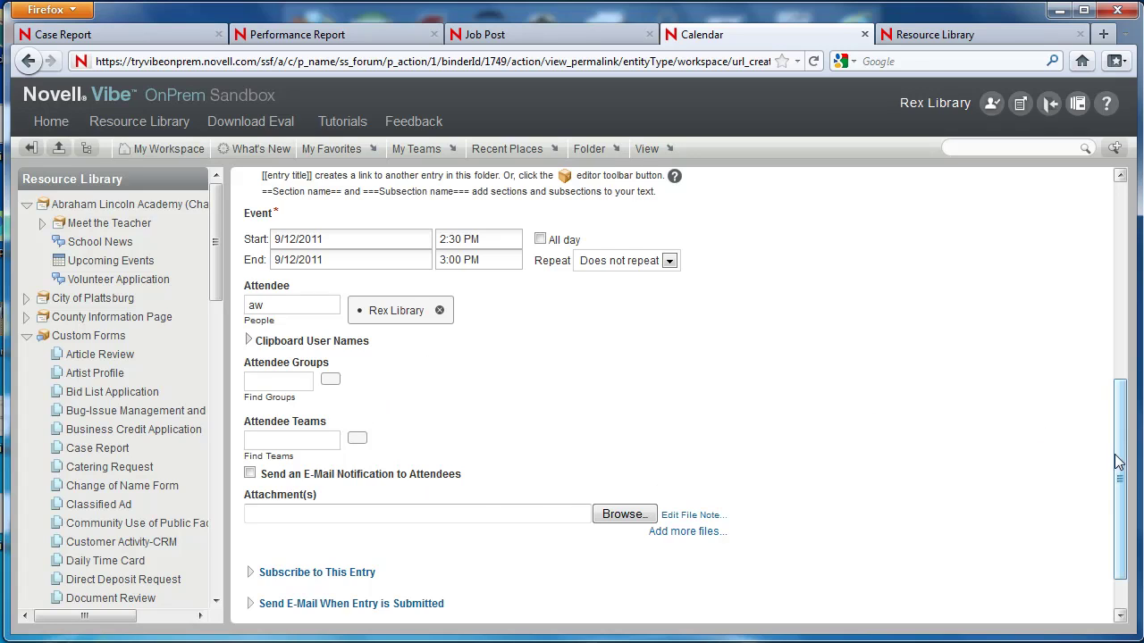
drag(1117, 462, 1120, 490)
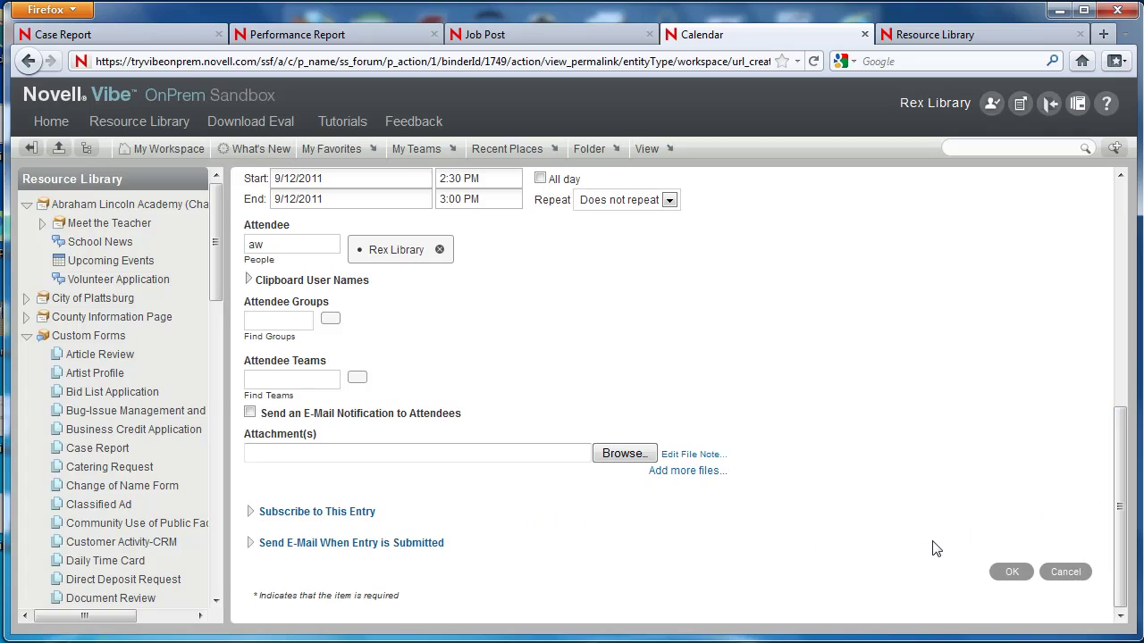
Discard the unfinished calendar entry and go to the Job Post form
click(1064, 575)
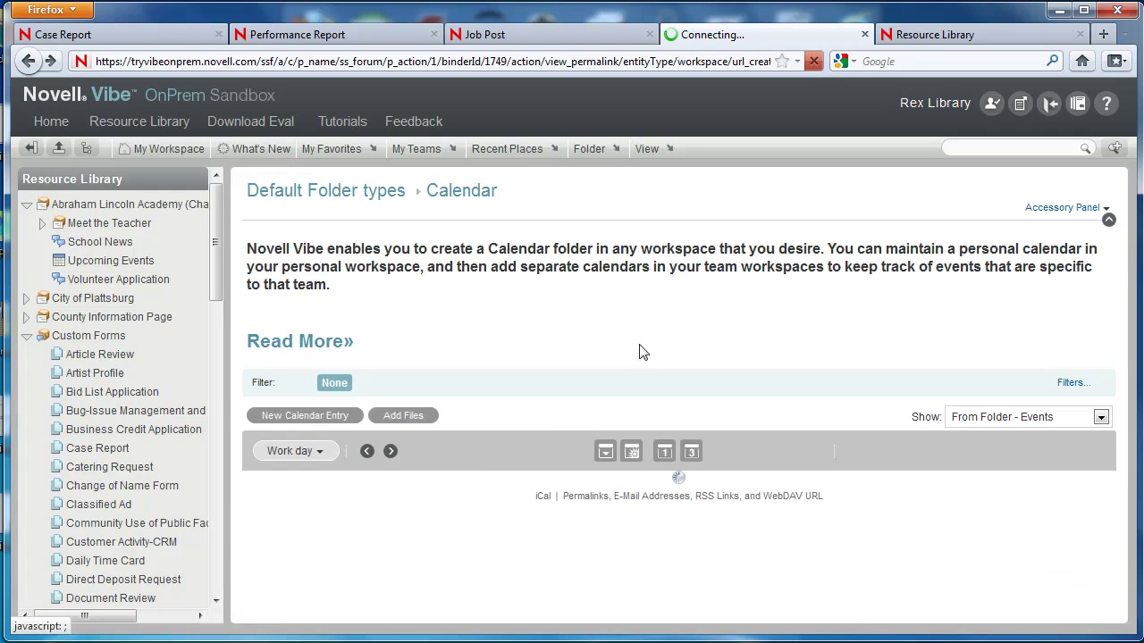
click(480, 35)
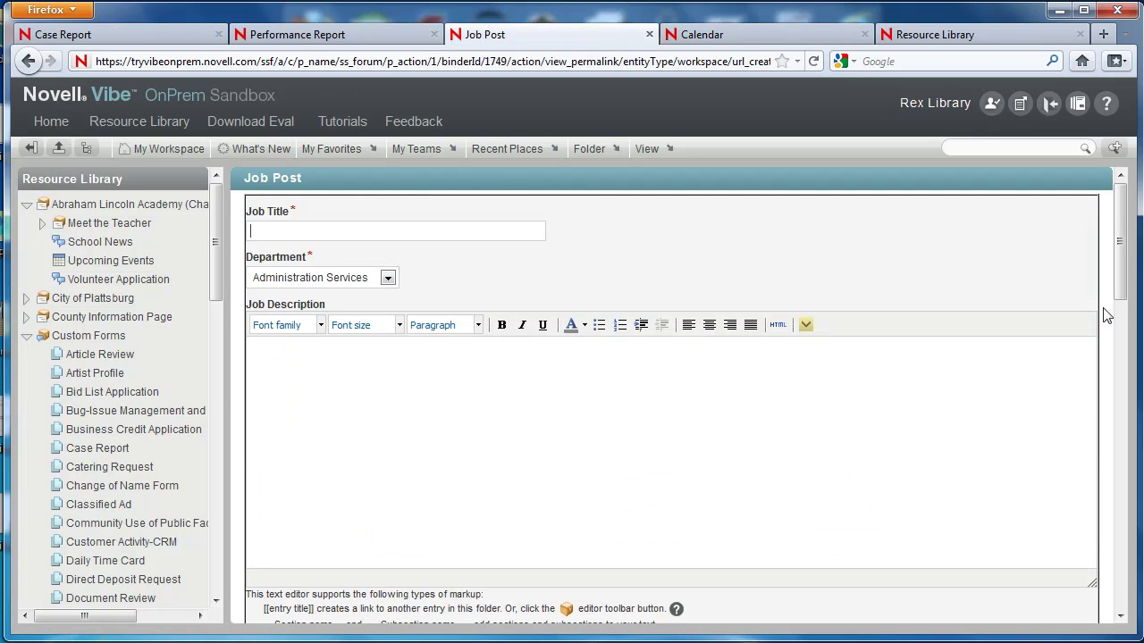
drag(1117, 288, 1037, 276)
Check the Department options, keep Administration Services, and cancel the Job Post form unsaved
click(387, 278)
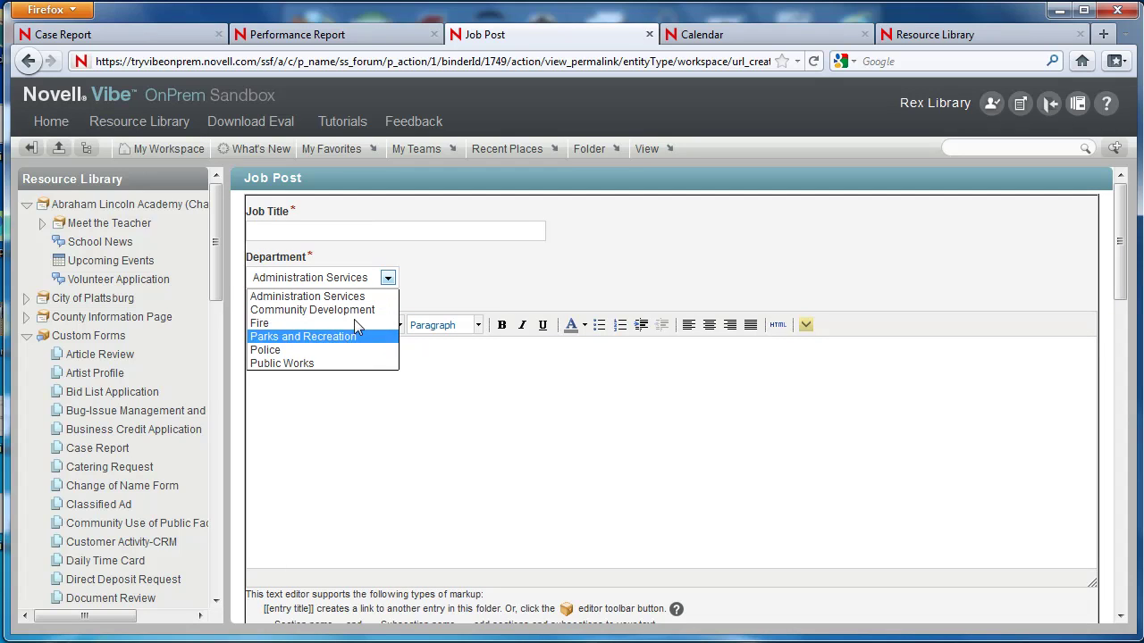
click(393, 282)
drag(1118, 250, 1116, 572)
click(1064, 576)
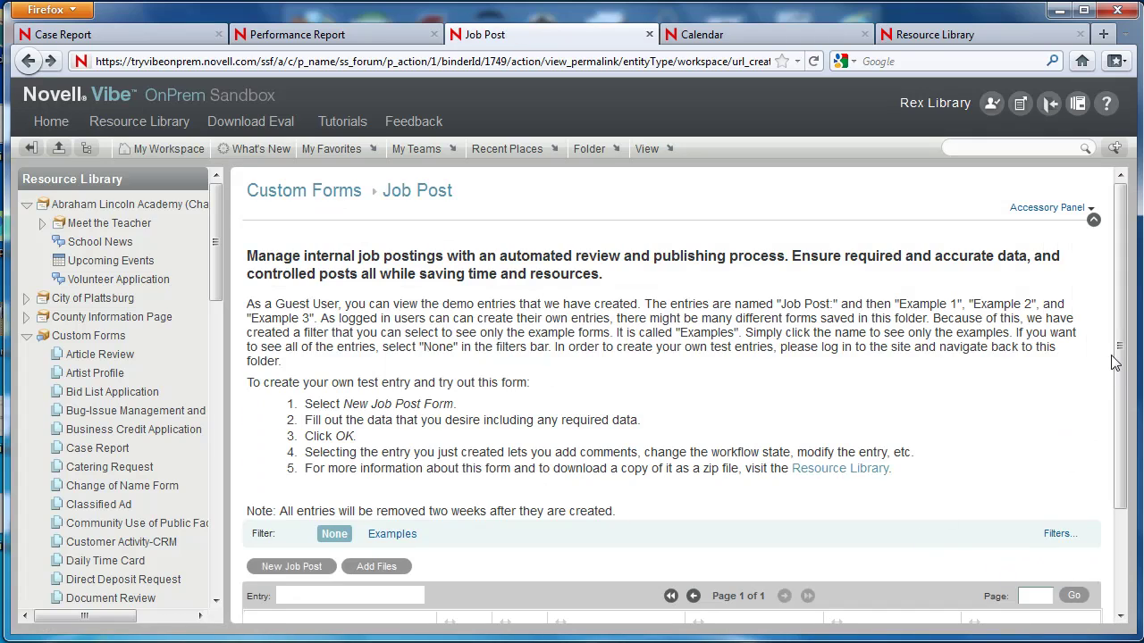
Look over the three Job Post example entries, then go to the Case Report folder
scroll(1115, 362, down, 3)
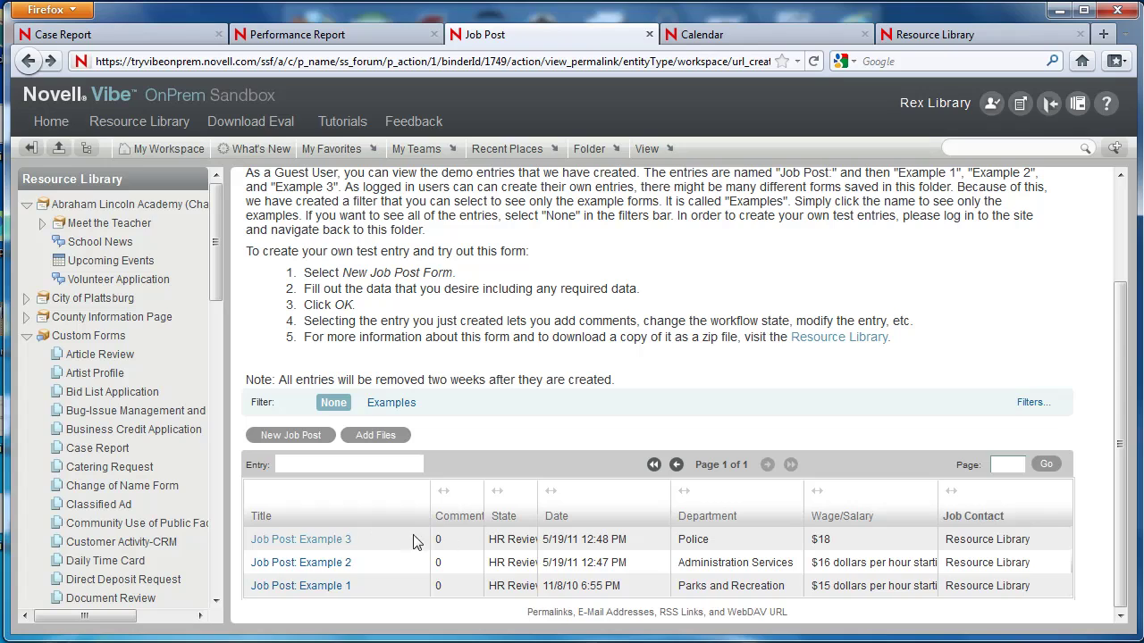
click(134, 42)
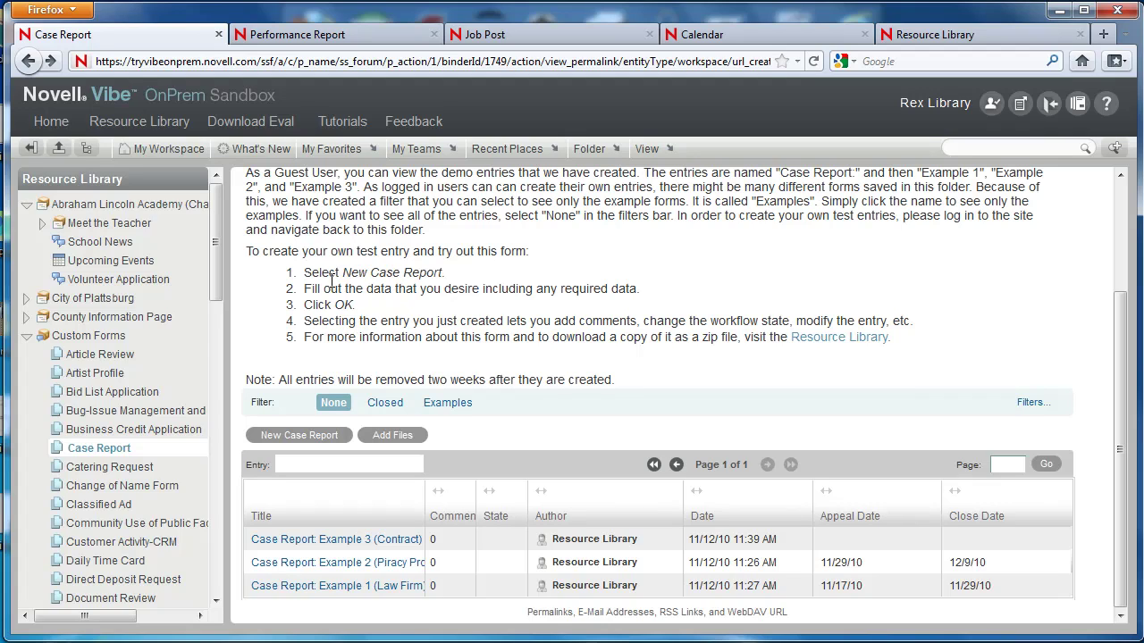
Read through Case Report: Example 3 (Contract), then return to the Resource Library welcome page
click(386, 540)
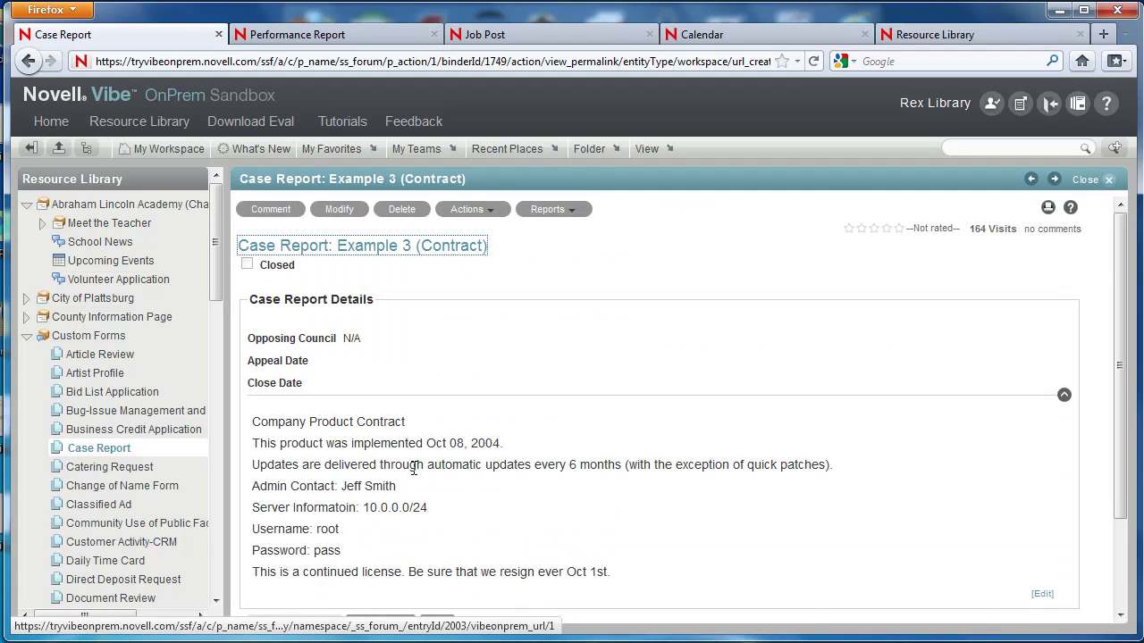
mouse_move(1122, 332)
mouse_down()
mouse_move(1122, 362)
mouse_move(1124, 329)
mouse_up()
mouse_move(1119, 378)
mouse_down()
mouse_move(1117, 472)
mouse_move(1107, 388)
mouse_up()
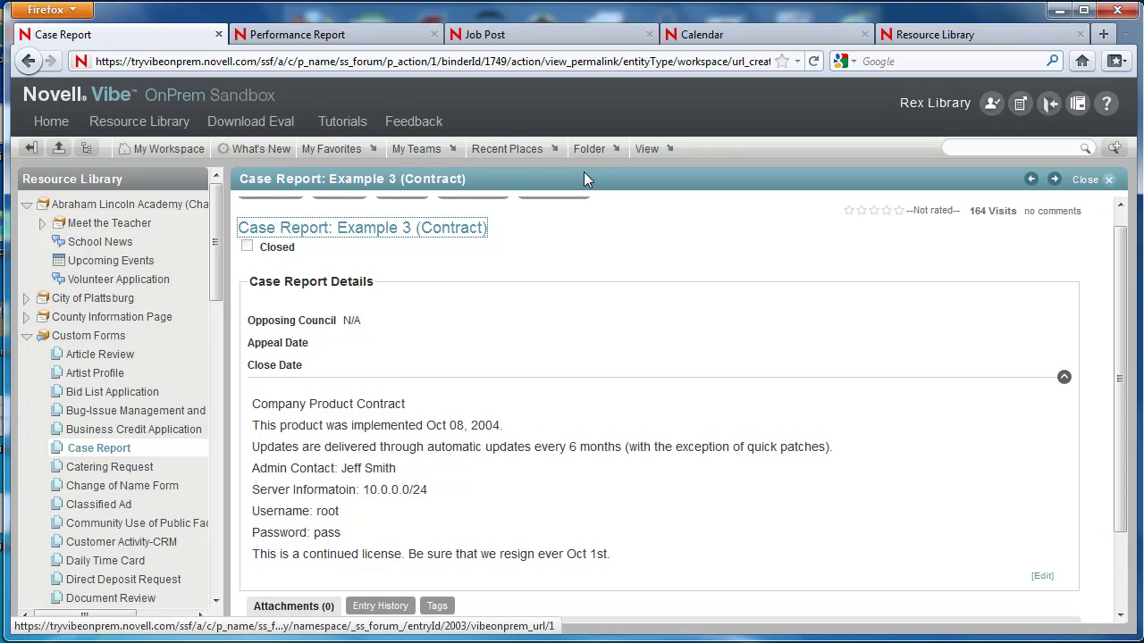
click(929, 35)
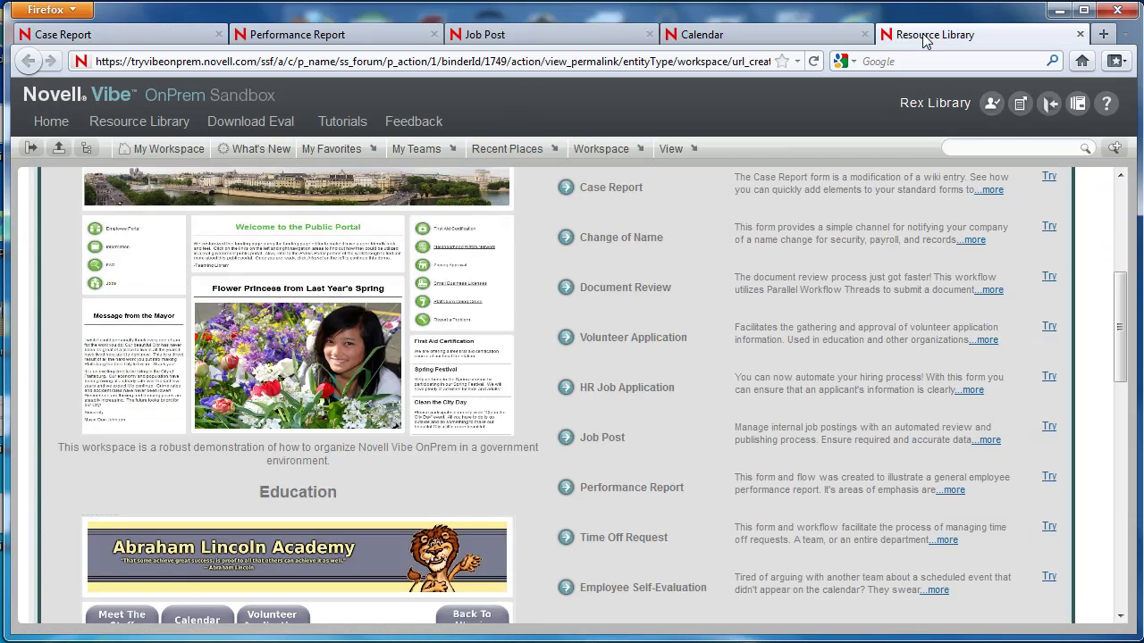
drag(1123, 323, 1124, 231)
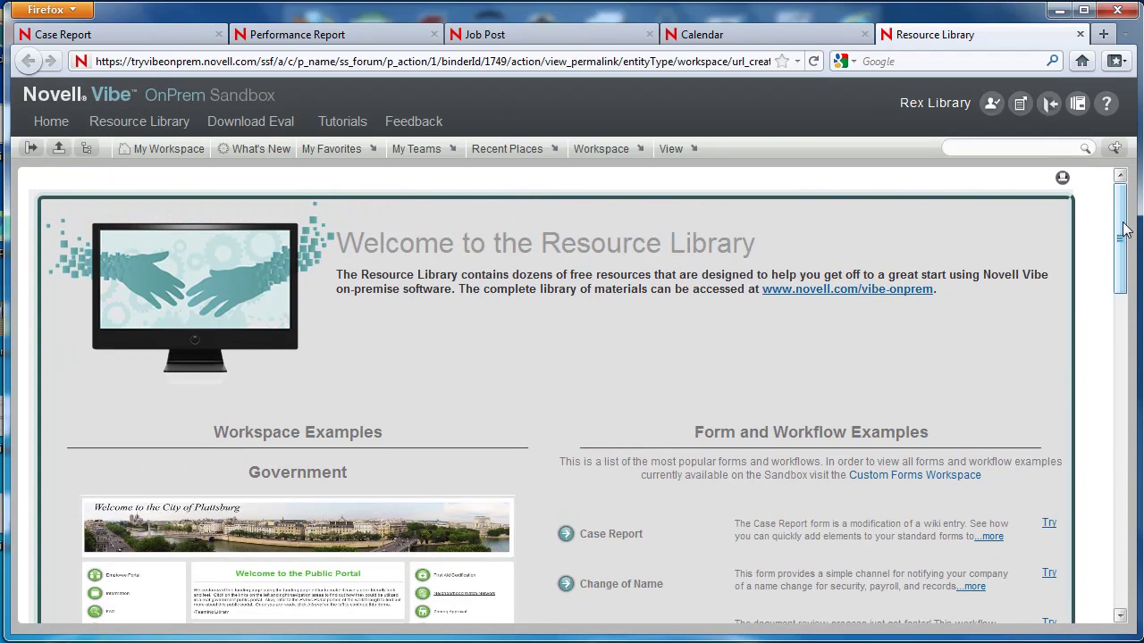